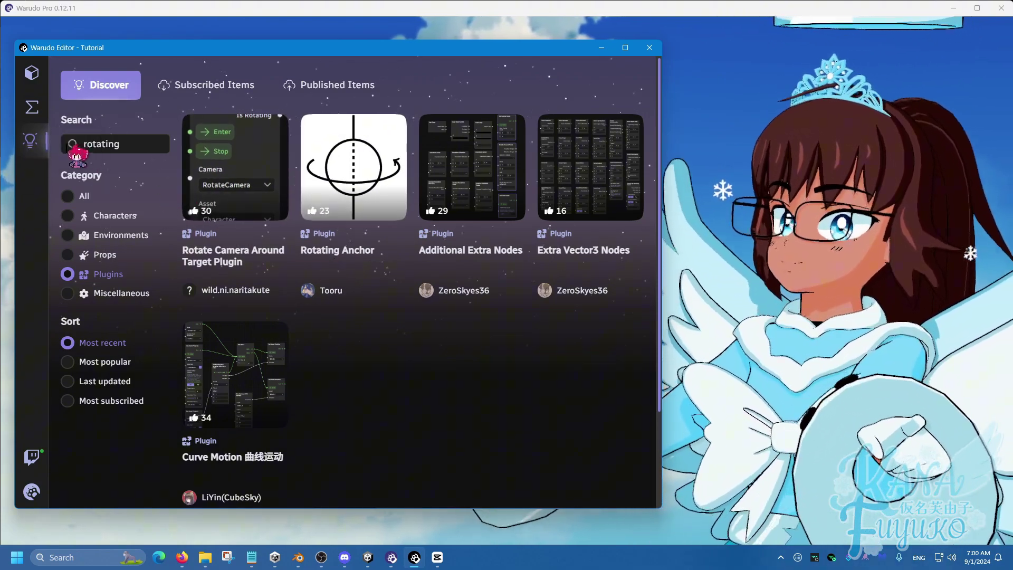
# - Open the Rotating Anchor plugin's detail page from the 'rotating' search results, showing Subscribed
pyautogui.moveTo(128, 146); pyautogui.dragTo(81, 149)
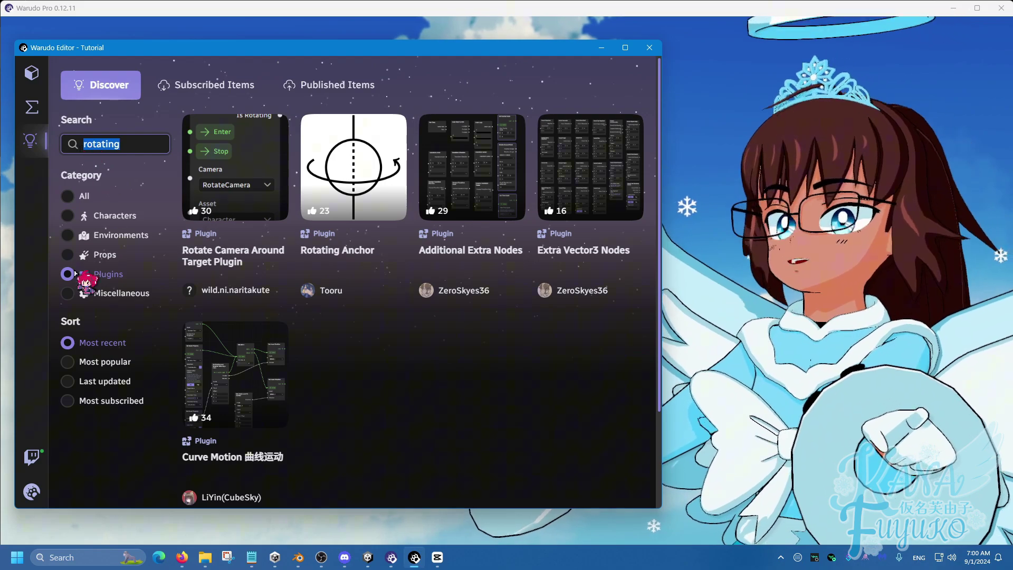
pyautogui.scroll(-1, 348, 153)
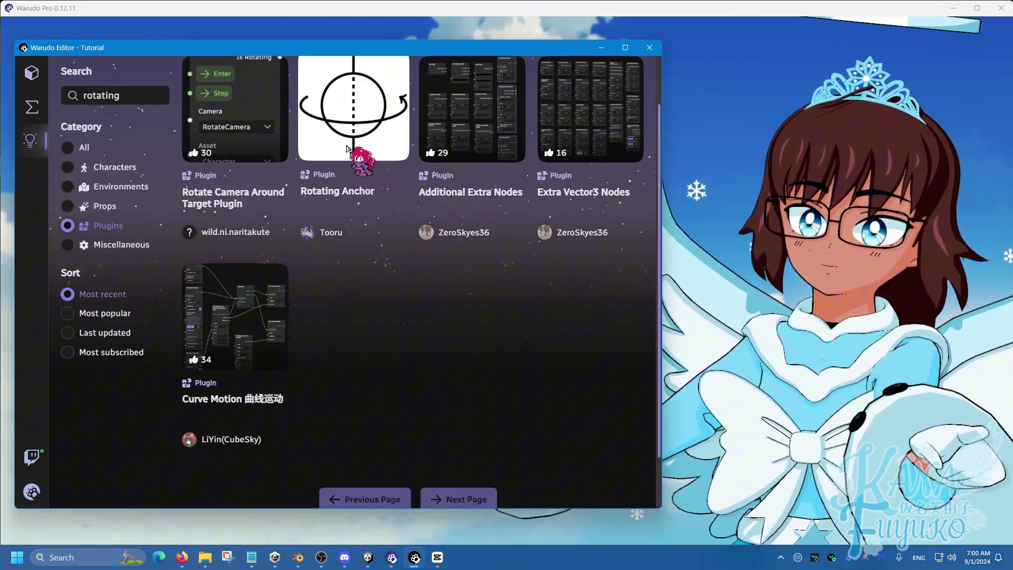
pyautogui.scroll(1, 348, 158)
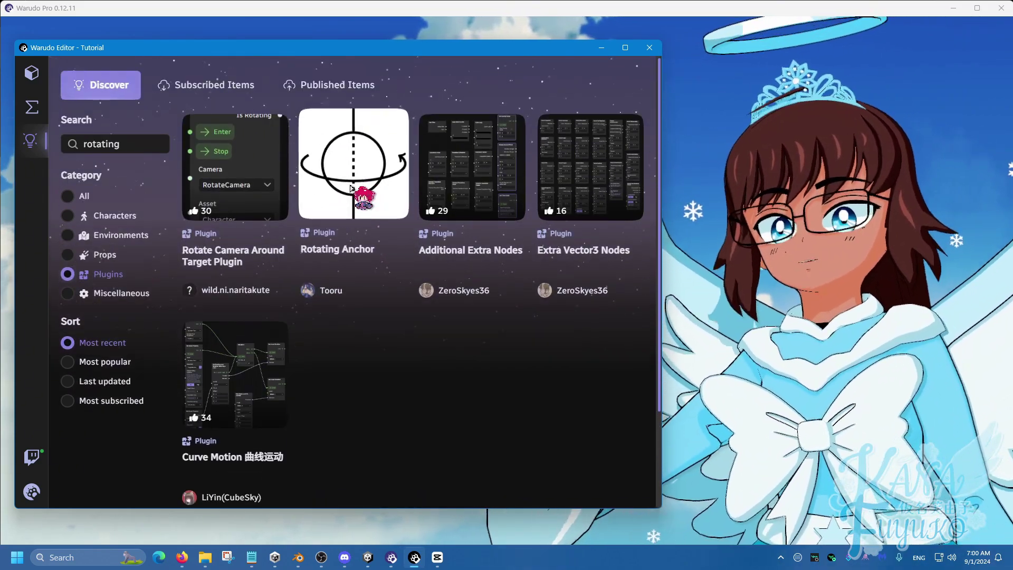
pyautogui.click(352, 189)
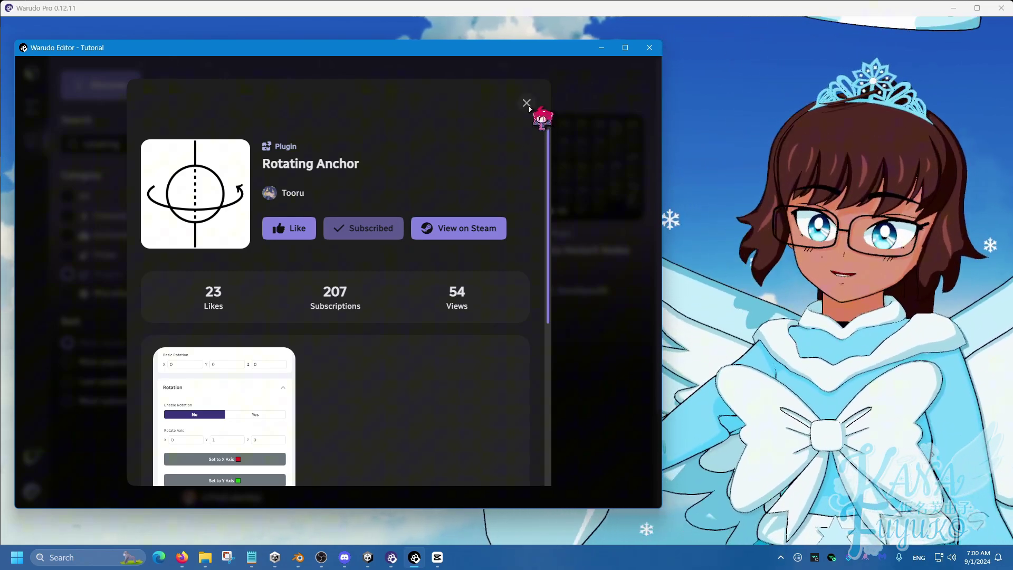
# - Add a new Prop asset and set its Source to the Sloth model
pyautogui.click(526, 104)
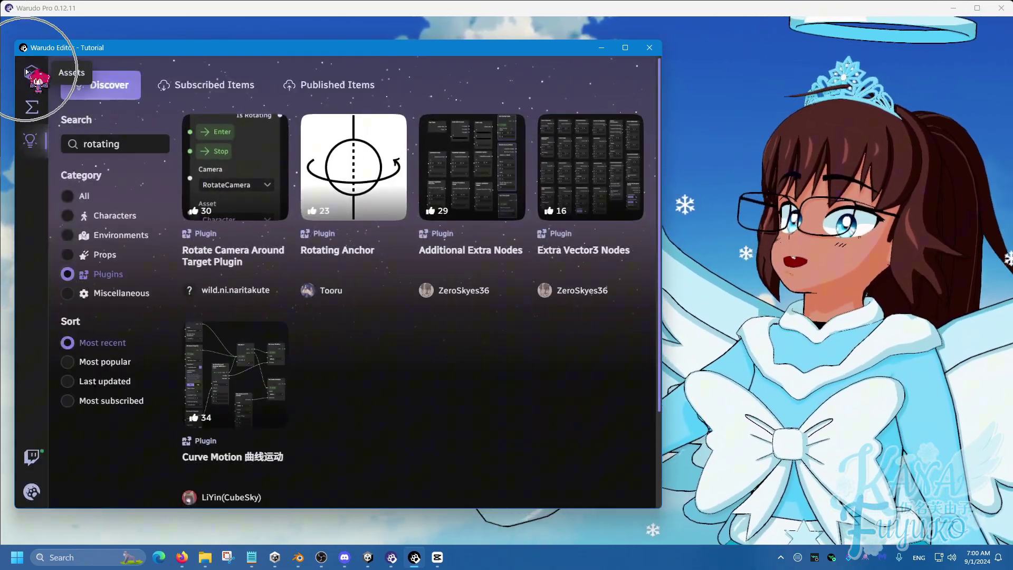
pyautogui.click(26, 72)
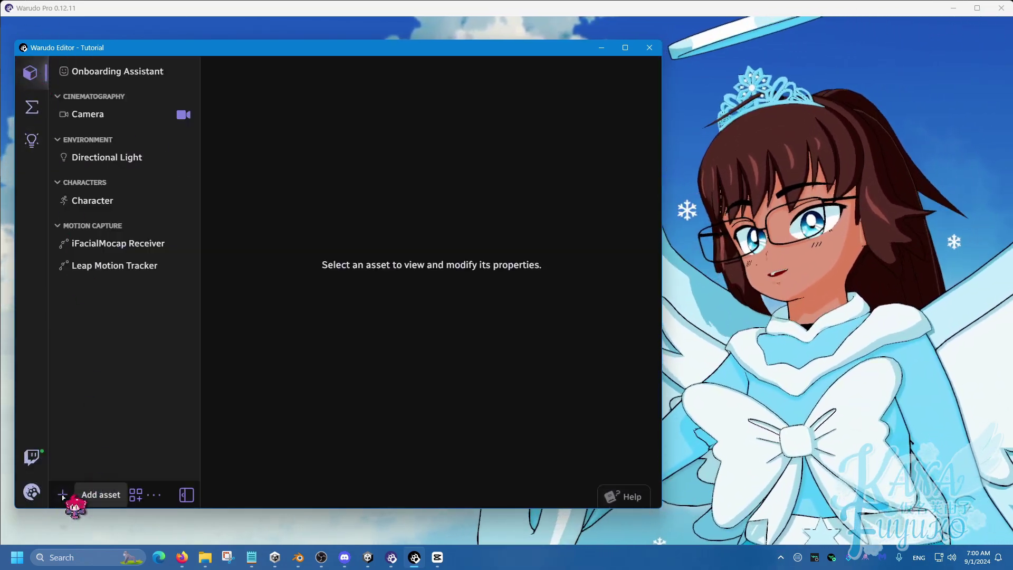
pyautogui.click(62, 496)
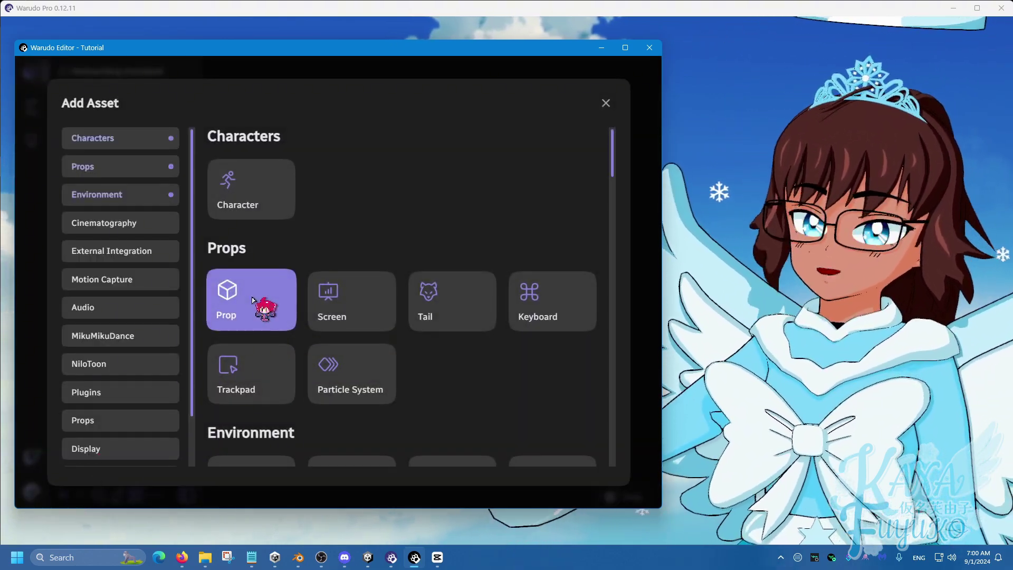
pyautogui.click(253, 299)
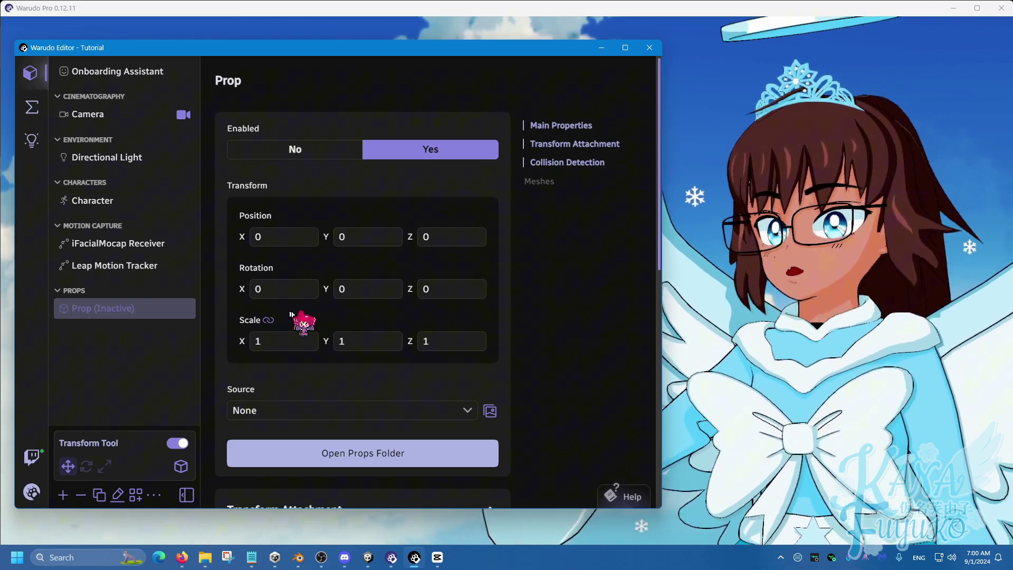
pyautogui.scroll(-5, 293, 315)
pyautogui.click(280, 174)
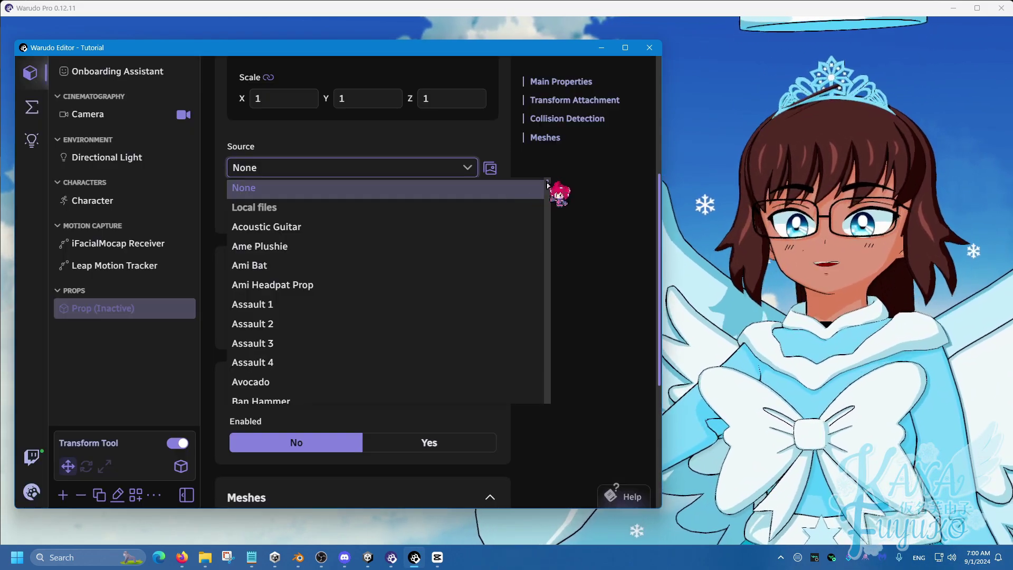
pyautogui.moveTo(549, 192); pyautogui.dragTo(525, 344)
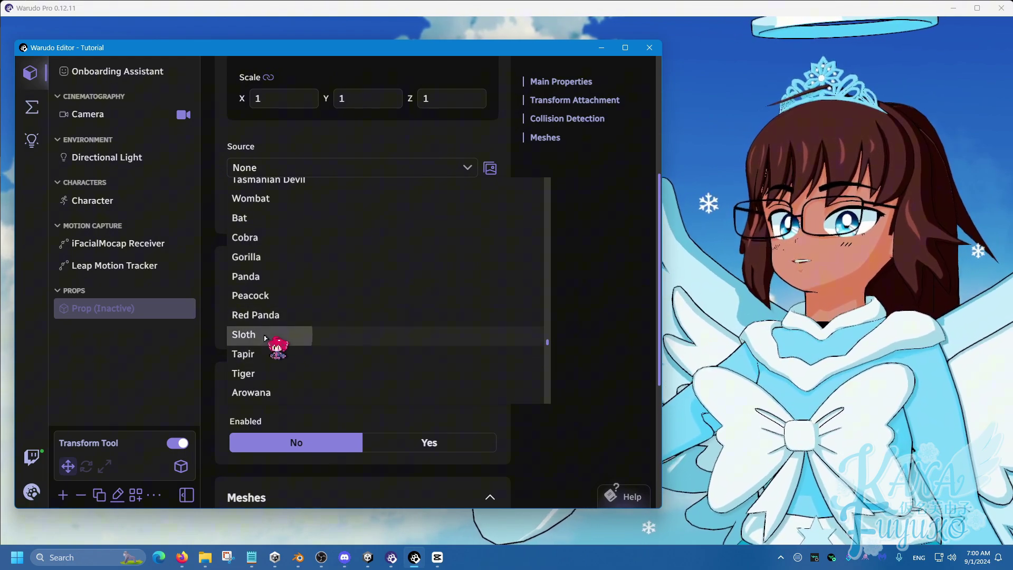
pyautogui.click(266, 336)
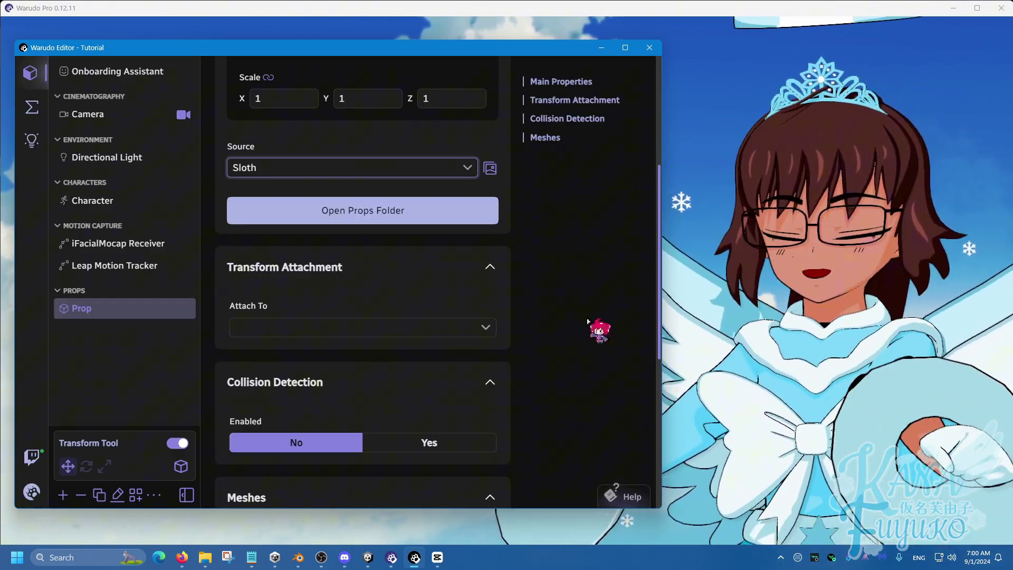
# - Orbit the scene camera to face the avatar and the sloth at its feet
pyautogui.click(680, 479)
pyautogui.scroll(-3, 680, 479)
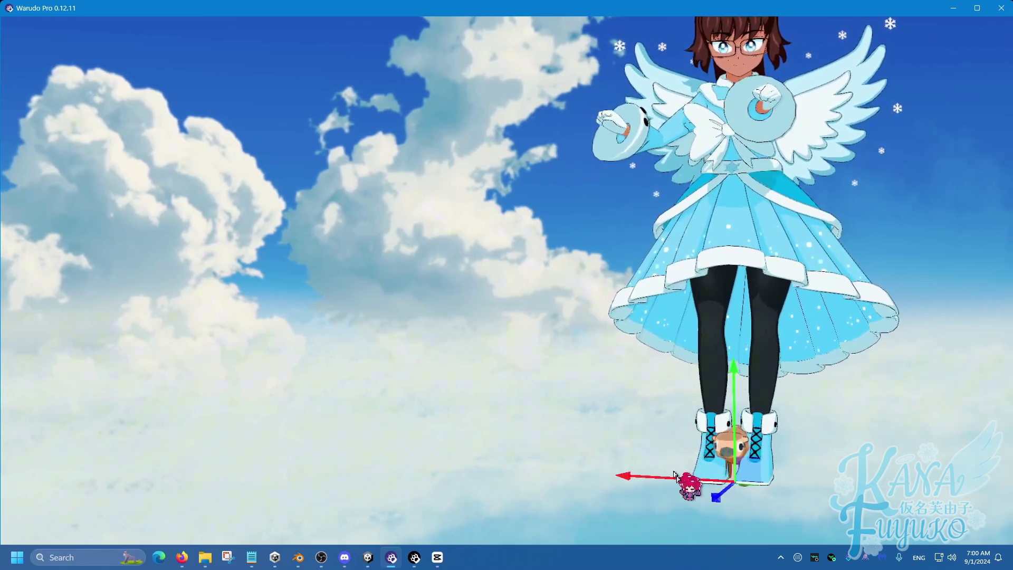
pyautogui.moveTo(679, 479); pyautogui.dragTo(749, 422, button='right')
pyautogui.moveTo(663, 380); pyautogui.dragTo(603, 468, button='right')
# - Add a Rotating Anchor from the Special Anchor category and set Enable Rotation to Yes
pyautogui.click(415, 558)
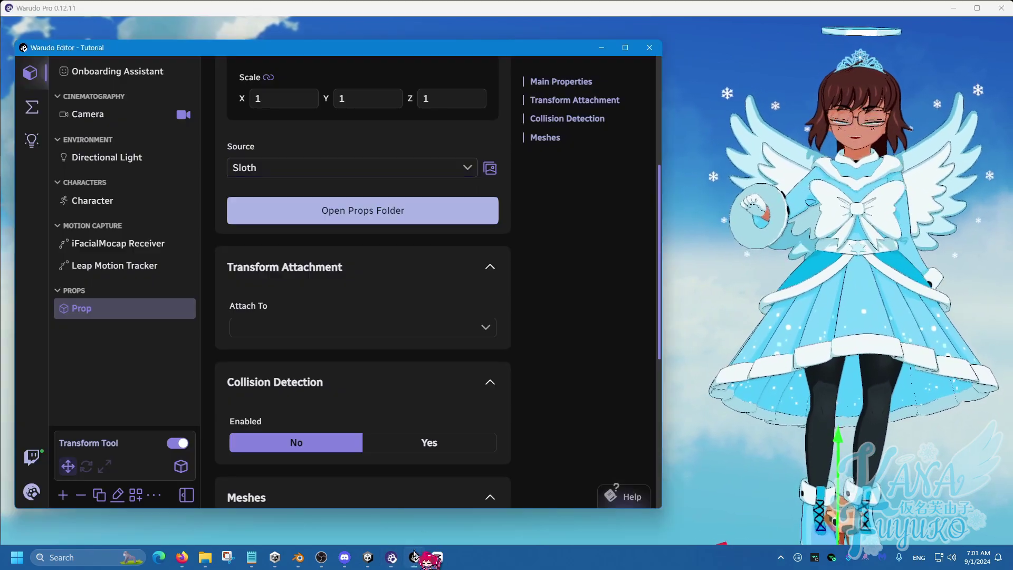
pyautogui.click(61, 495)
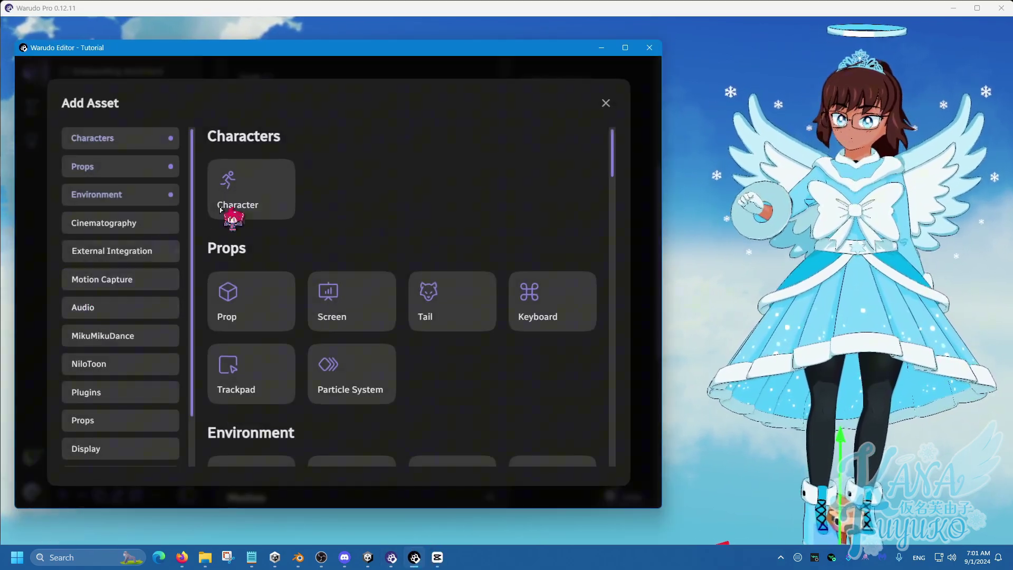
pyautogui.scroll(-2, 154, 390)
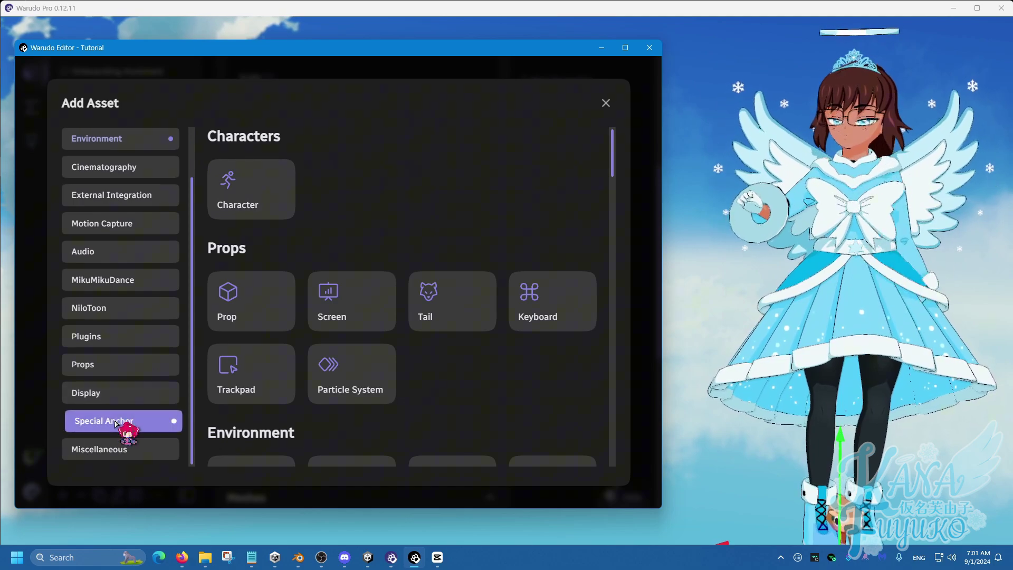
pyautogui.click(115, 420)
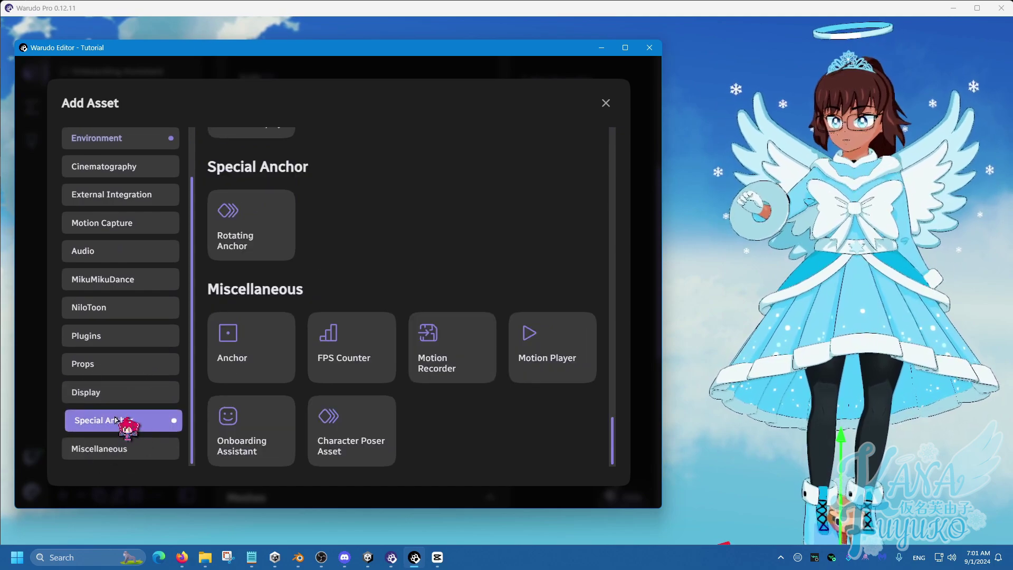
pyautogui.click(255, 224)
pyautogui.scroll(-7, 310, 314)
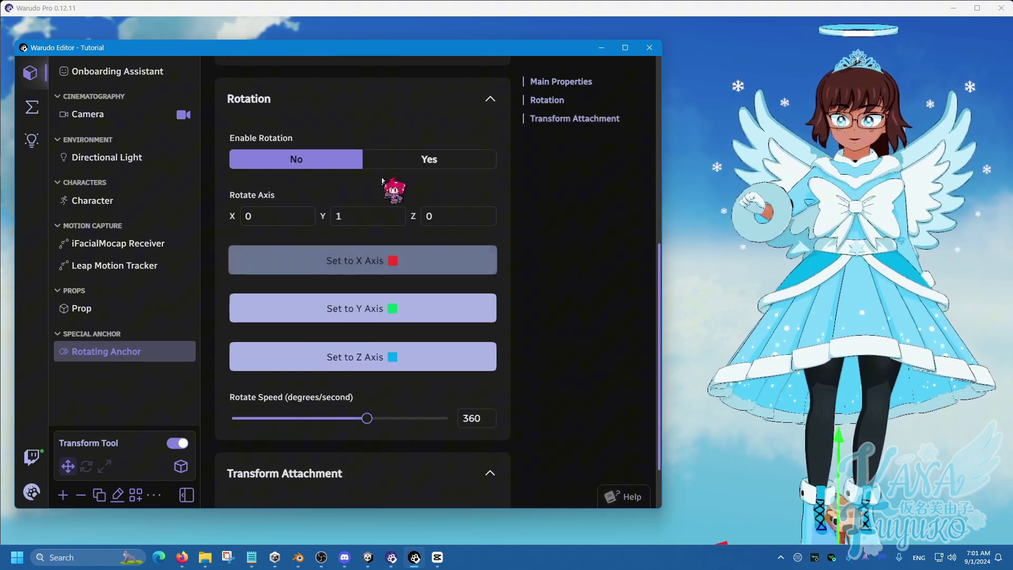
pyautogui.click(392, 161)
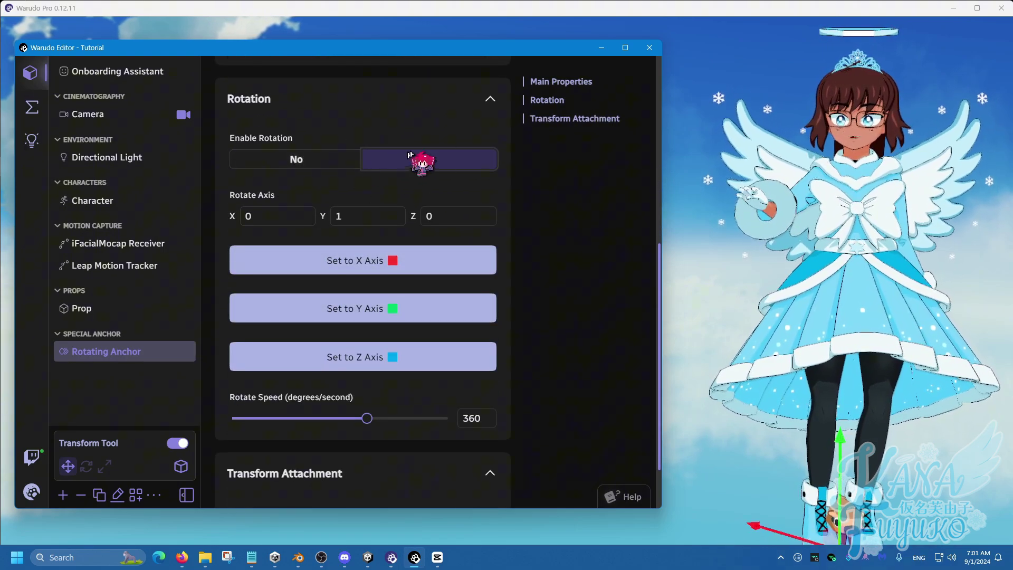
# - Set the sloth prop's Transform Attachment 'Attach To' to Rotating Anchor
pyautogui.click(100, 308)
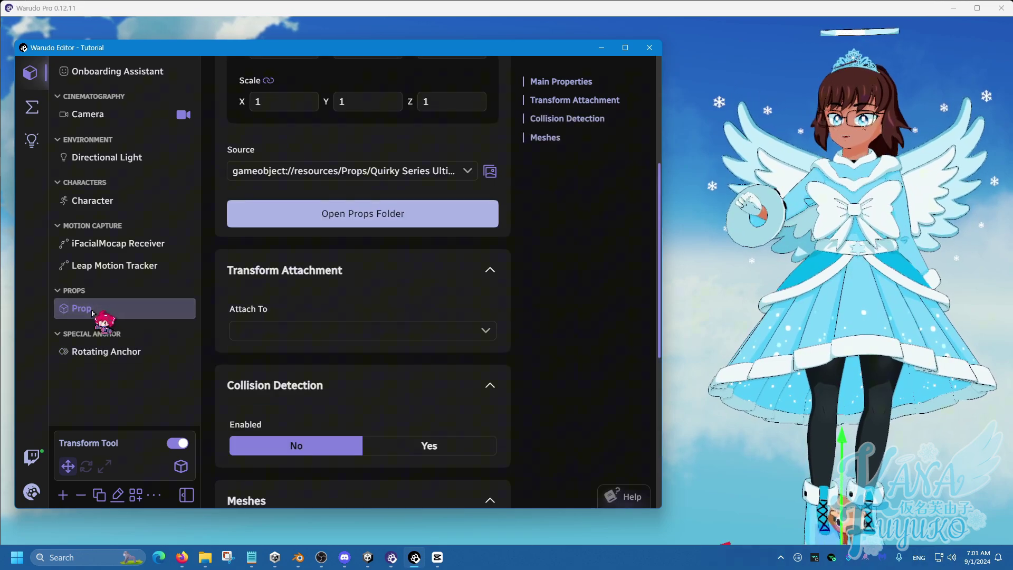
pyautogui.click(91, 312)
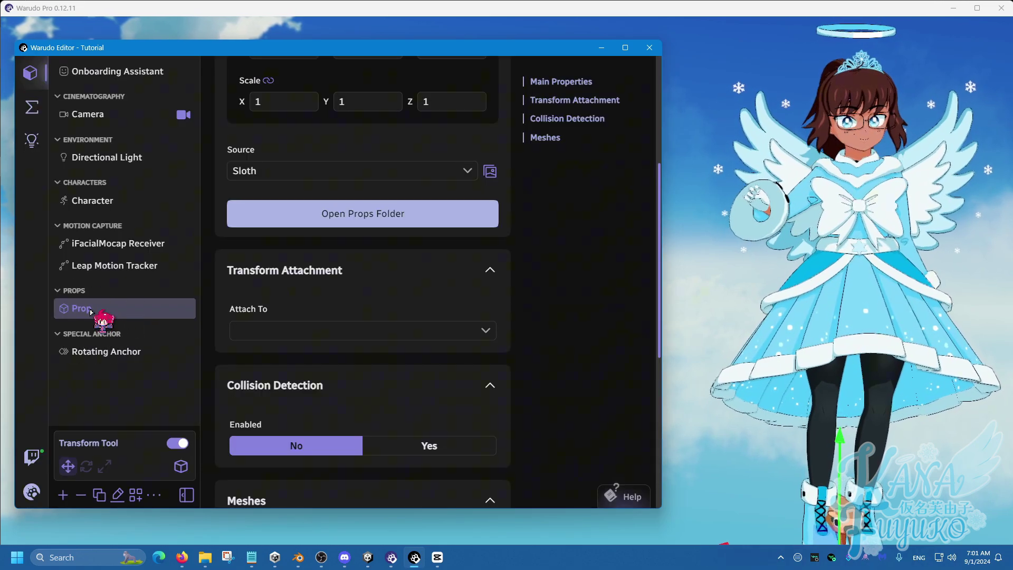
pyautogui.click(266, 331)
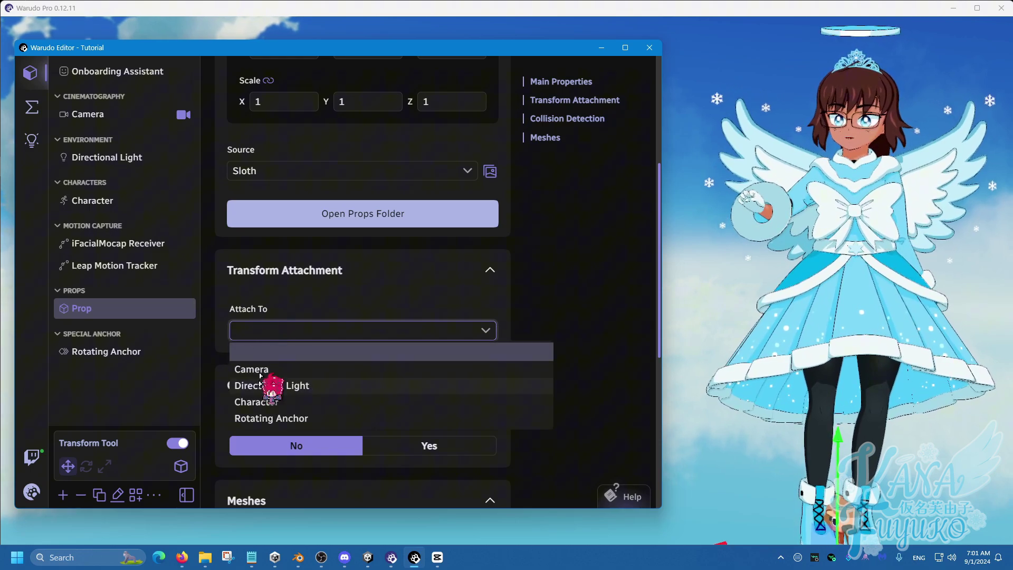
pyautogui.click(263, 418)
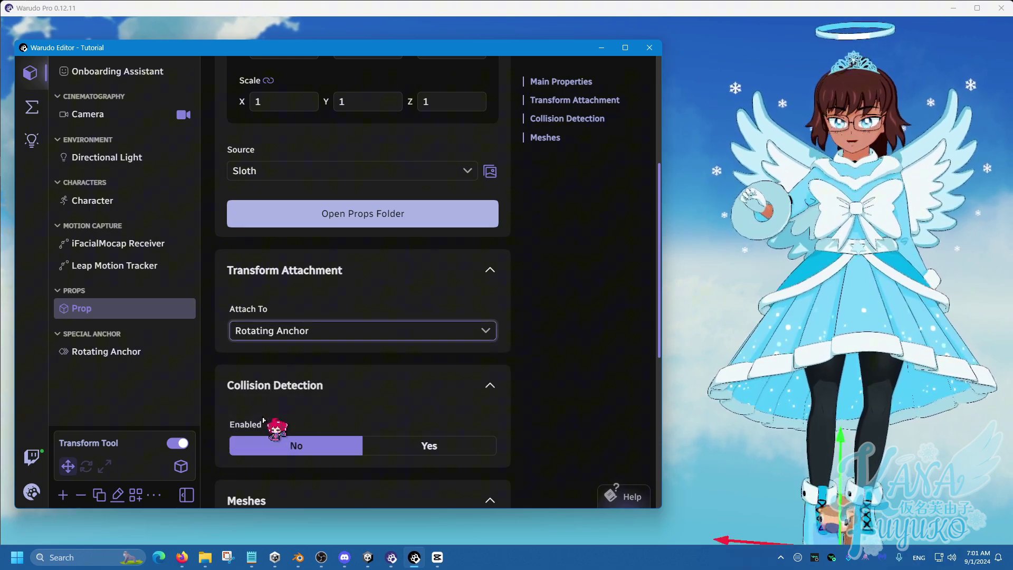
pyautogui.moveTo(793, 374); pyautogui.dragTo(705, 357, button='right')
pyautogui.click(414, 557)
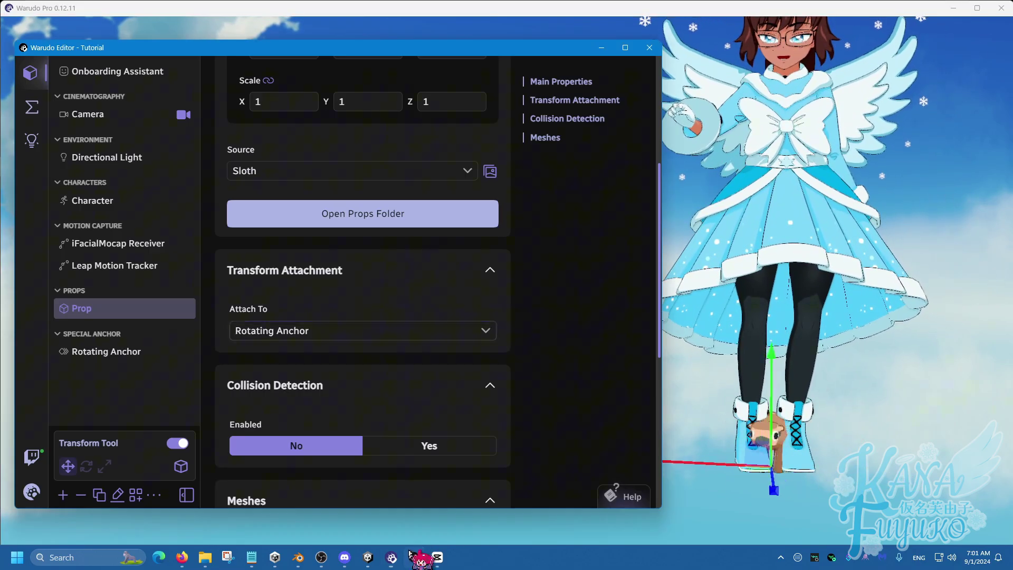
# - Move the Rotating Anchor up beside the avatar to position 0.6435, 0.9547, -0.6533
pyautogui.click(120, 357)
pyautogui.scroll(6, 262, 265)
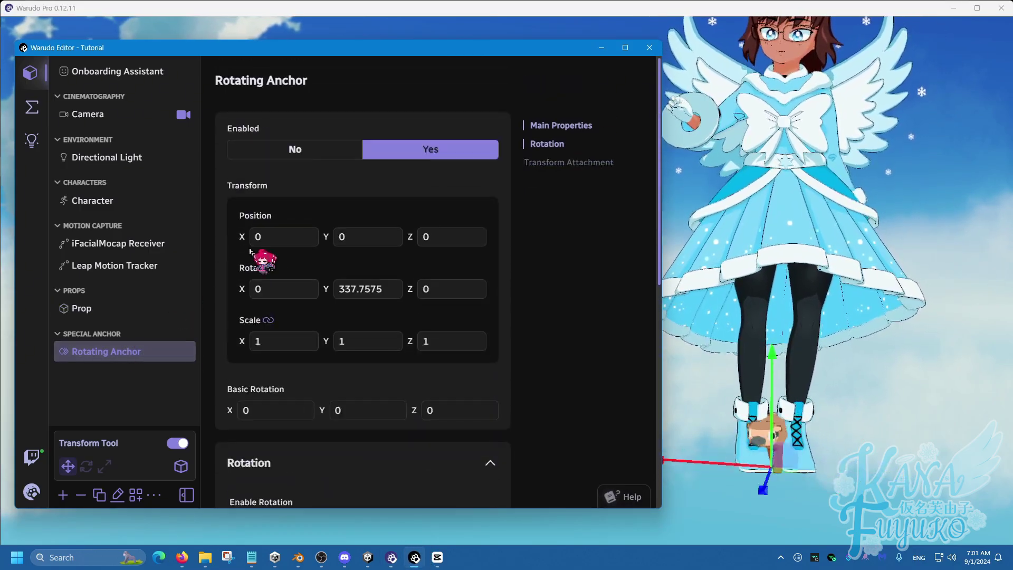
pyautogui.moveTo(242, 236); pyautogui.dragTo(322, 236)
pyautogui.click(933, 262)
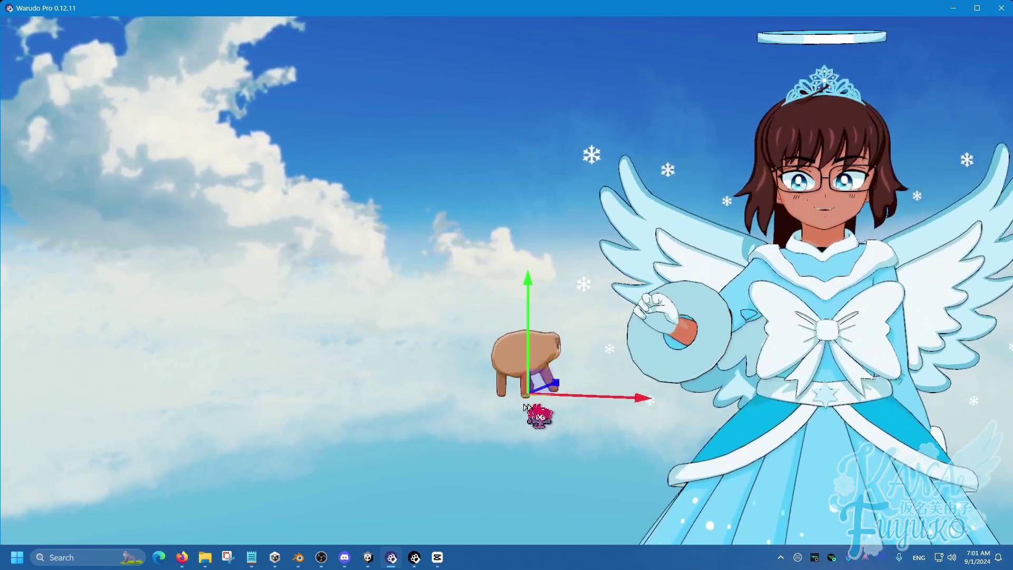
pyautogui.click(414, 557)
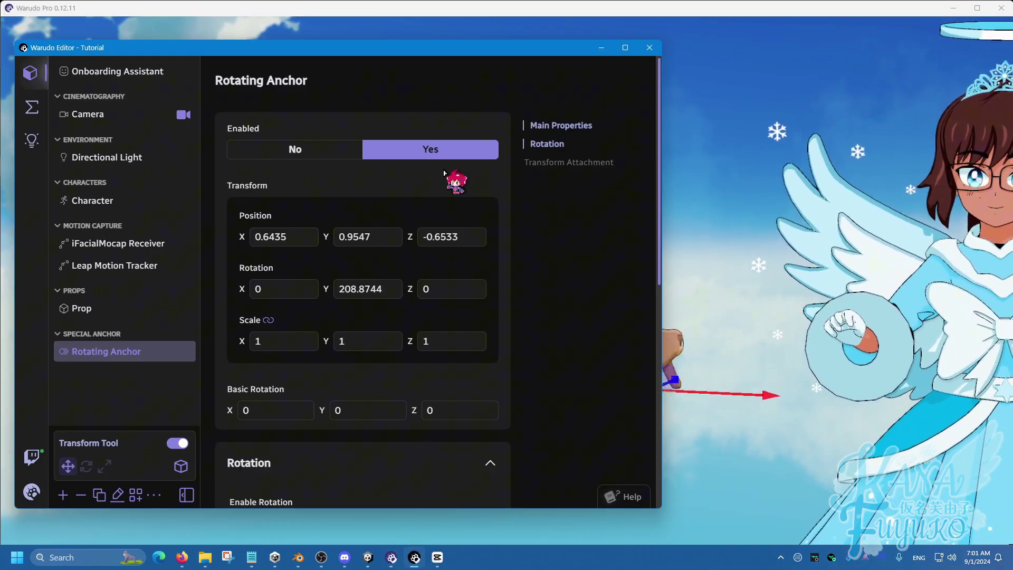
pyautogui.scroll(-5, 450, 190)
pyautogui.scroll(-2, 457, 211)
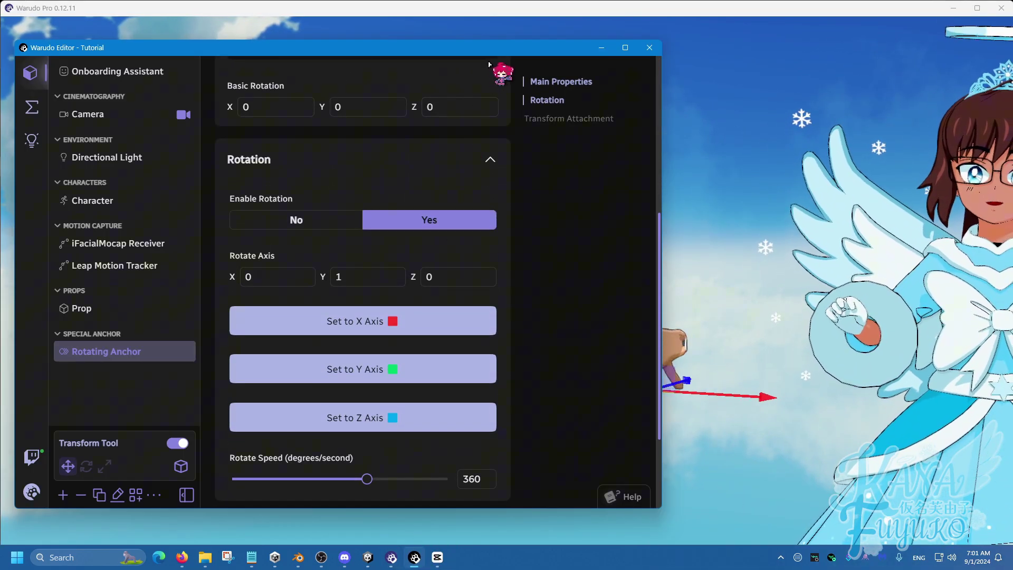
# - Preview X and Z spin axes, then keep Rotate Axis on Y at 16.38 degrees/second
pyautogui.moveTo(449, 72); pyautogui.dragTo(343, 71)
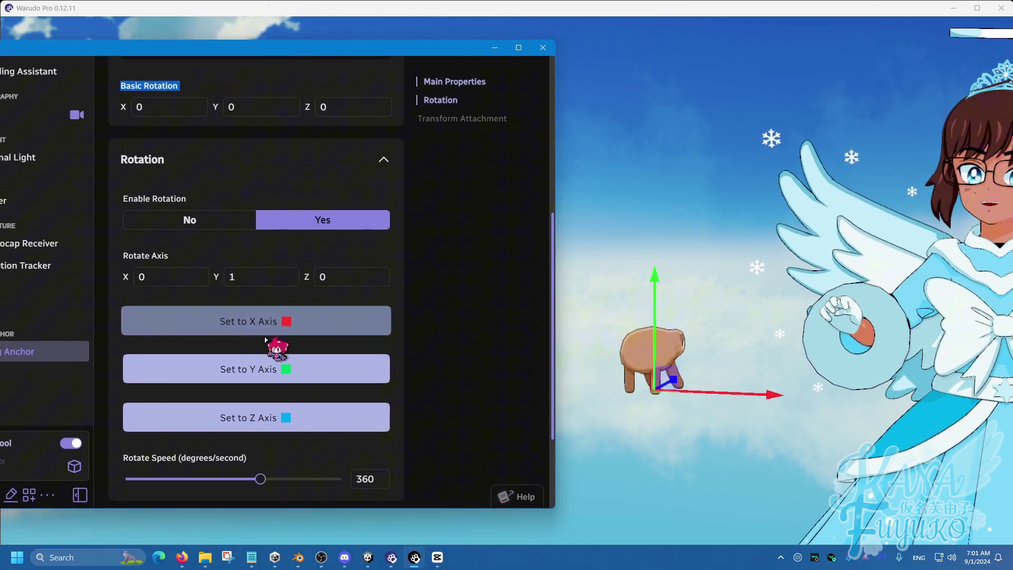
pyautogui.click(269, 333)
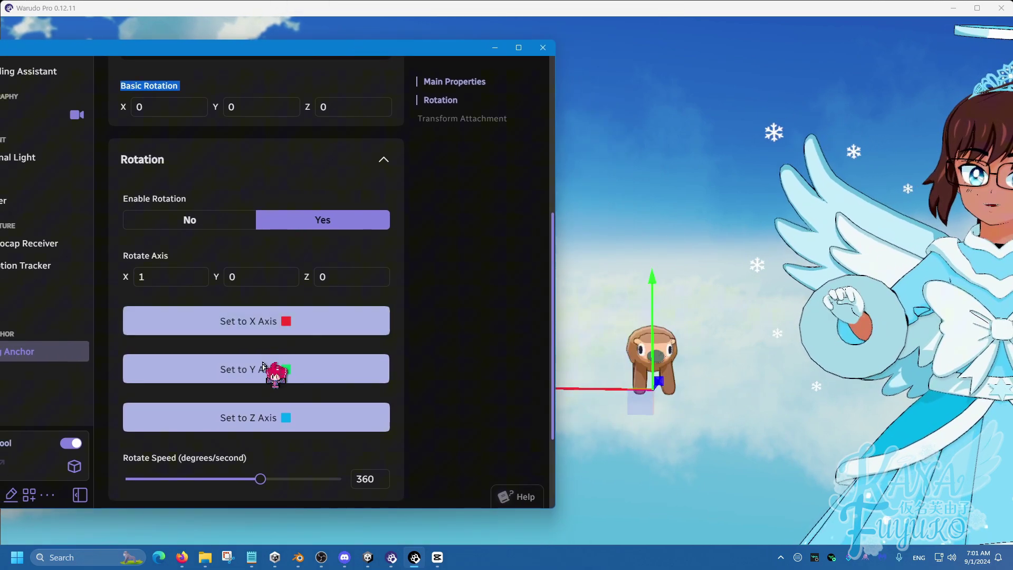
pyautogui.click(286, 419)
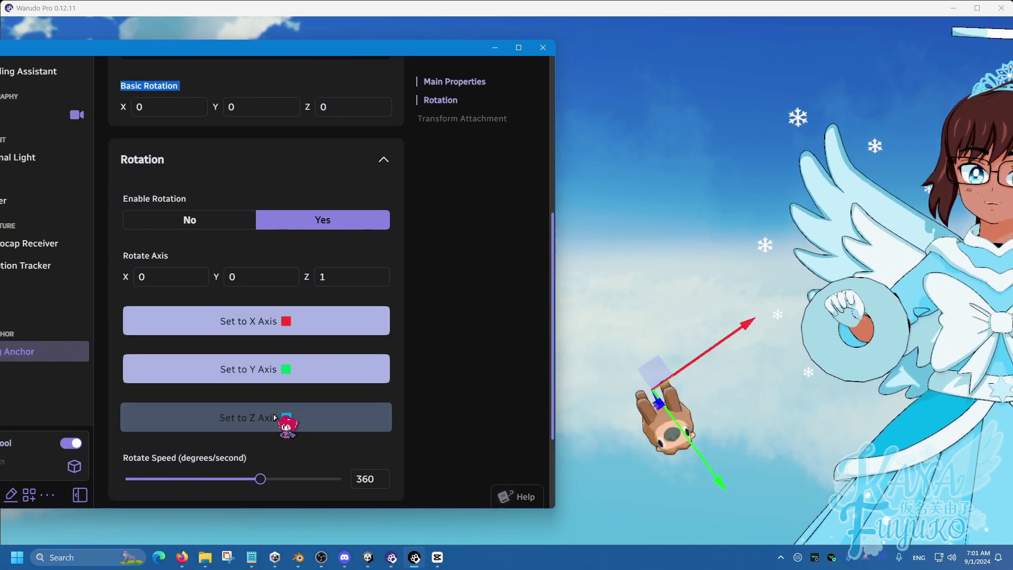
pyautogui.click(281, 368)
pyautogui.click(290, 323)
pyautogui.click(292, 369)
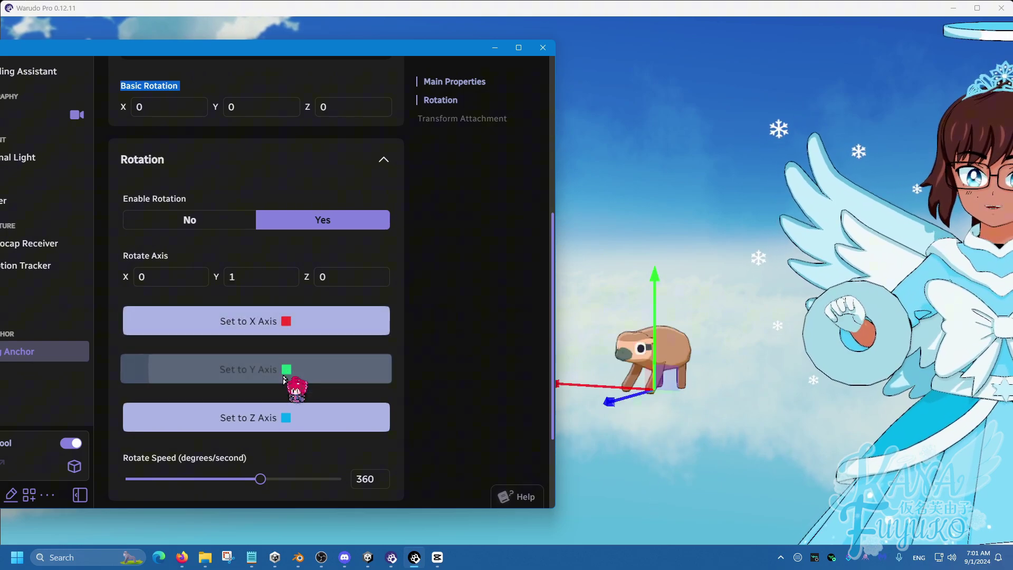
pyautogui.click(286, 414)
pyautogui.click(298, 364)
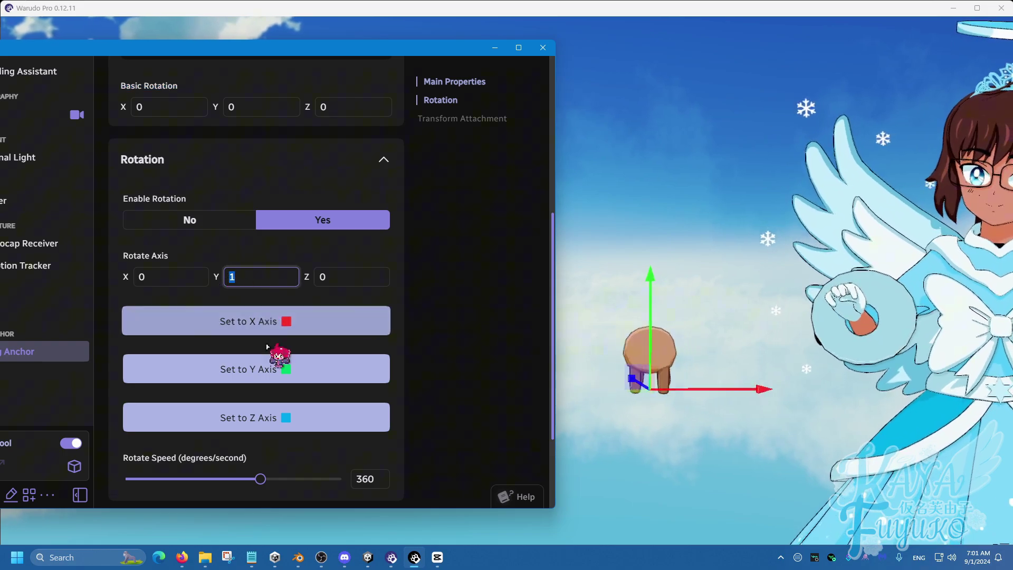
pyautogui.scroll(-3, 317, 359)
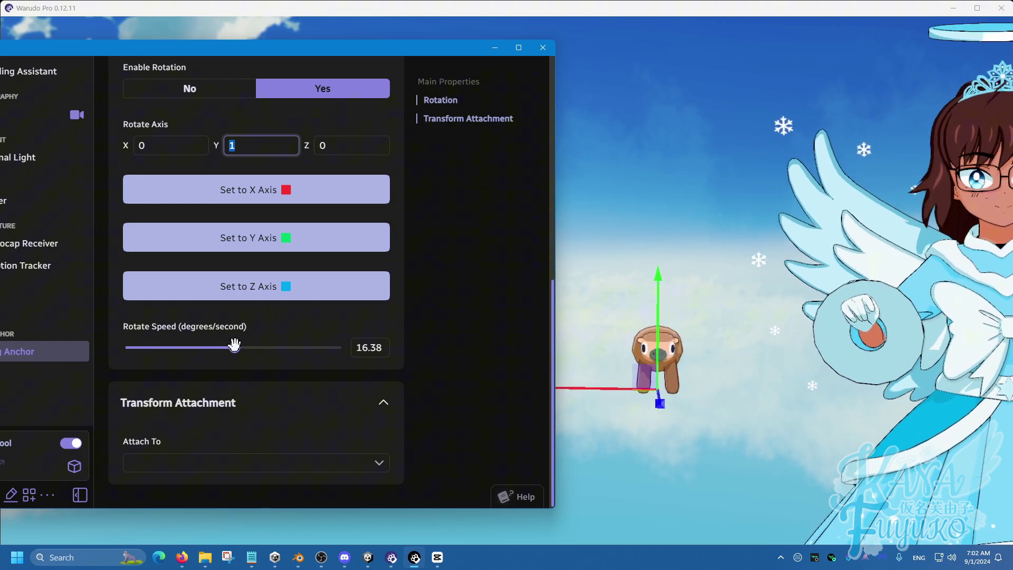
# - Move the scene camera closer to the avatar and sloth, then drag the editor window left
pyautogui.click(722, 412)
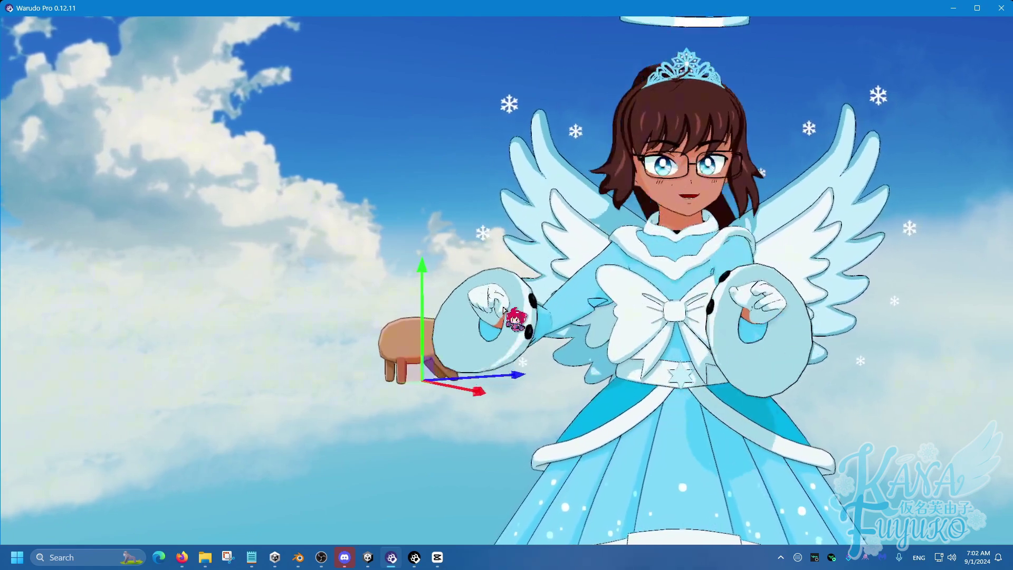
pyautogui.moveTo(525, 276); pyautogui.dragTo(642, 305, button='middle')
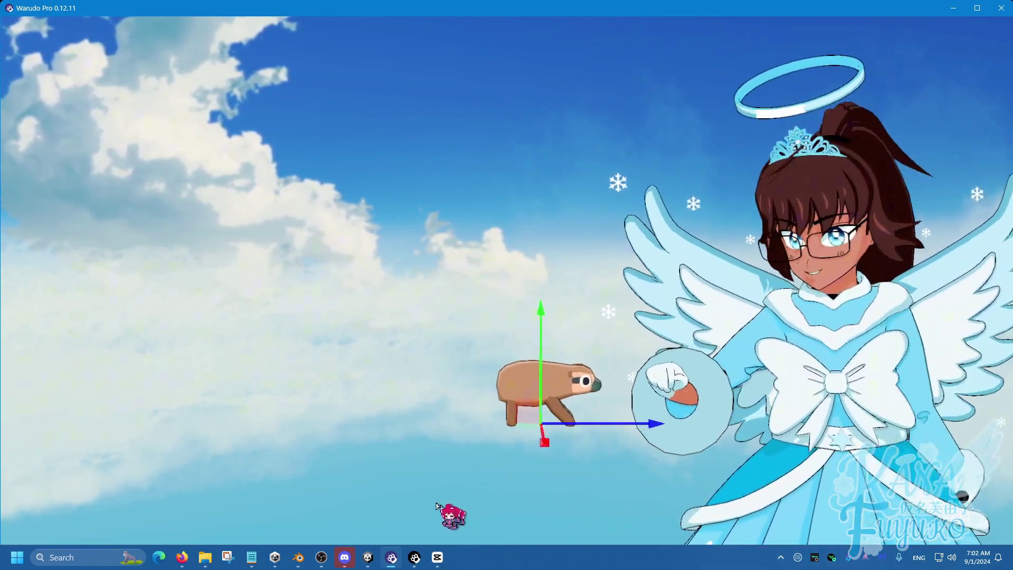
pyautogui.click(415, 557)
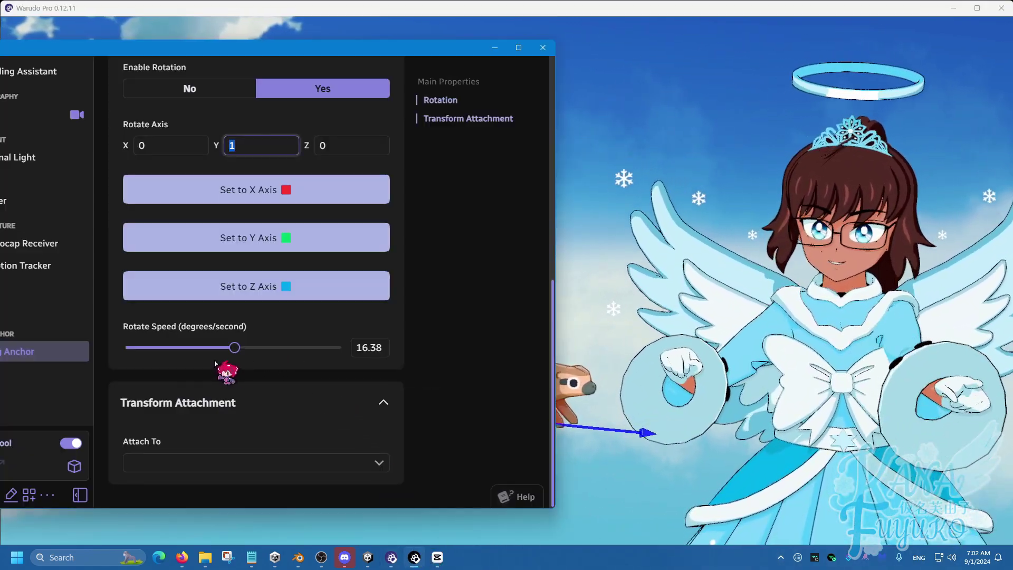
pyautogui.scroll(3, 232, 359)
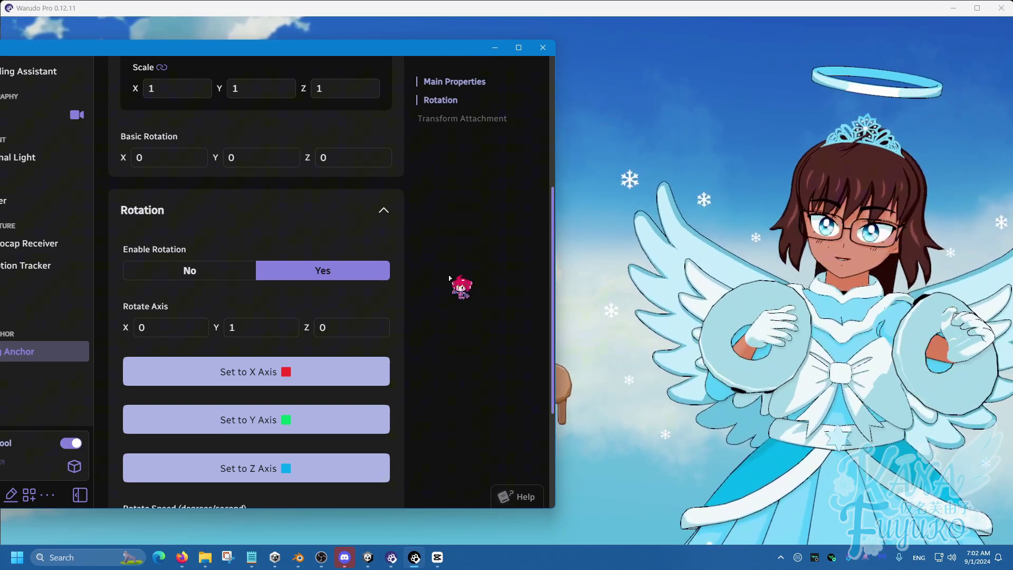
pyautogui.moveTo(442, 52); pyautogui.dragTo(334, 56)
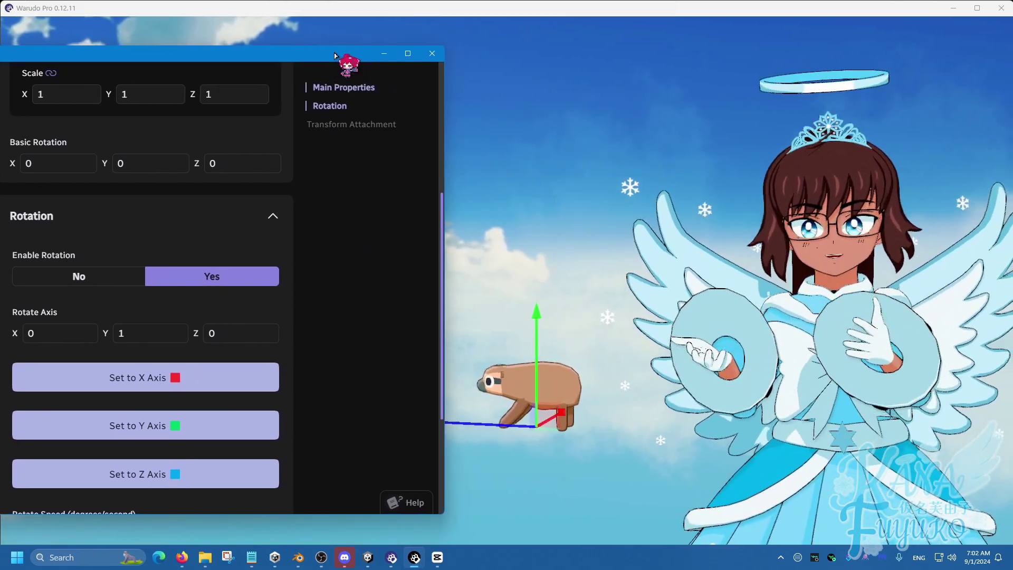